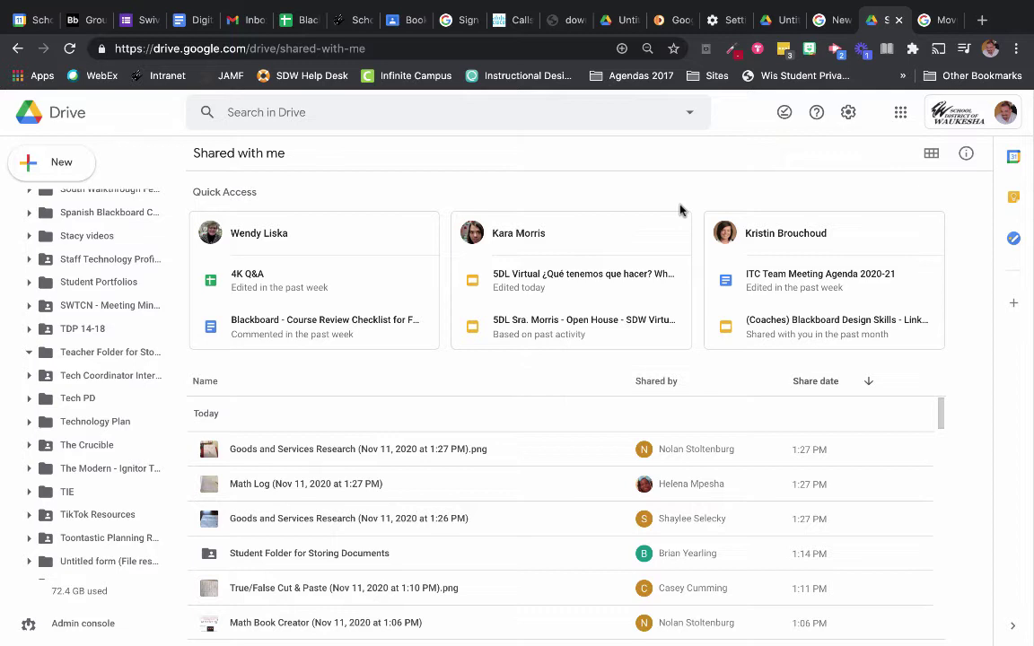
Step: In the student account's Drive window, set the teacher's access to Student Folder for Storing Documents to Viewer
key("ctrl+Right")
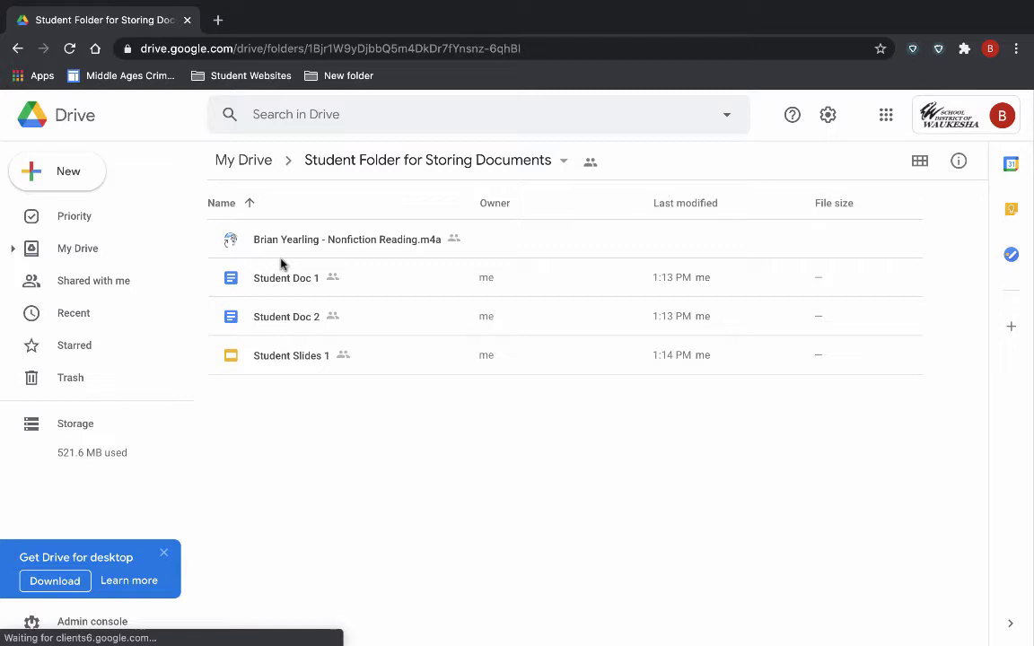
left_click(591, 164)
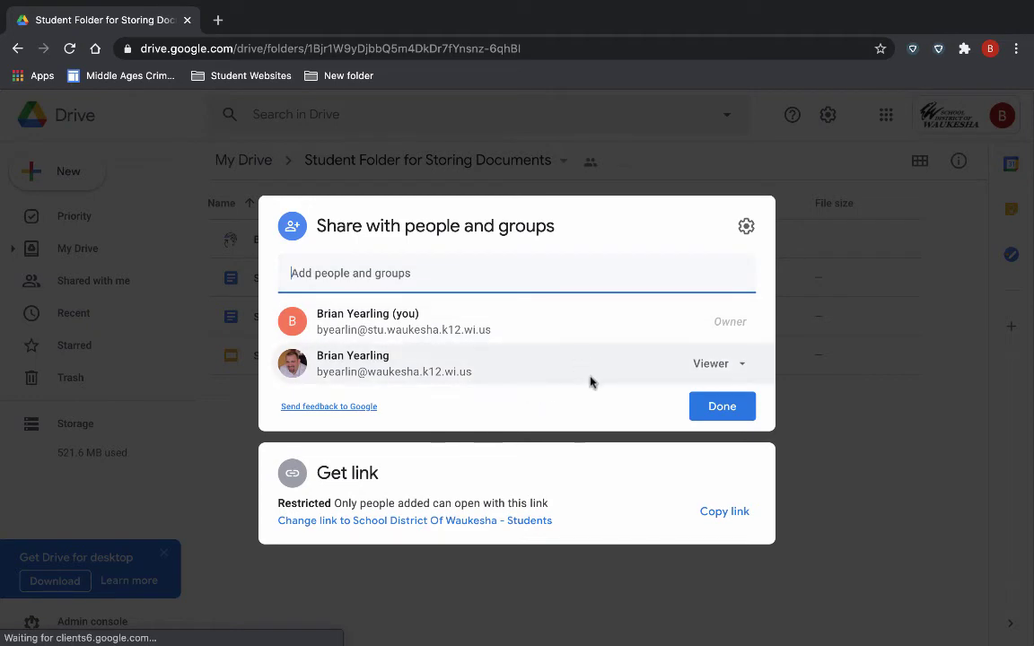
left_click(741, 368)
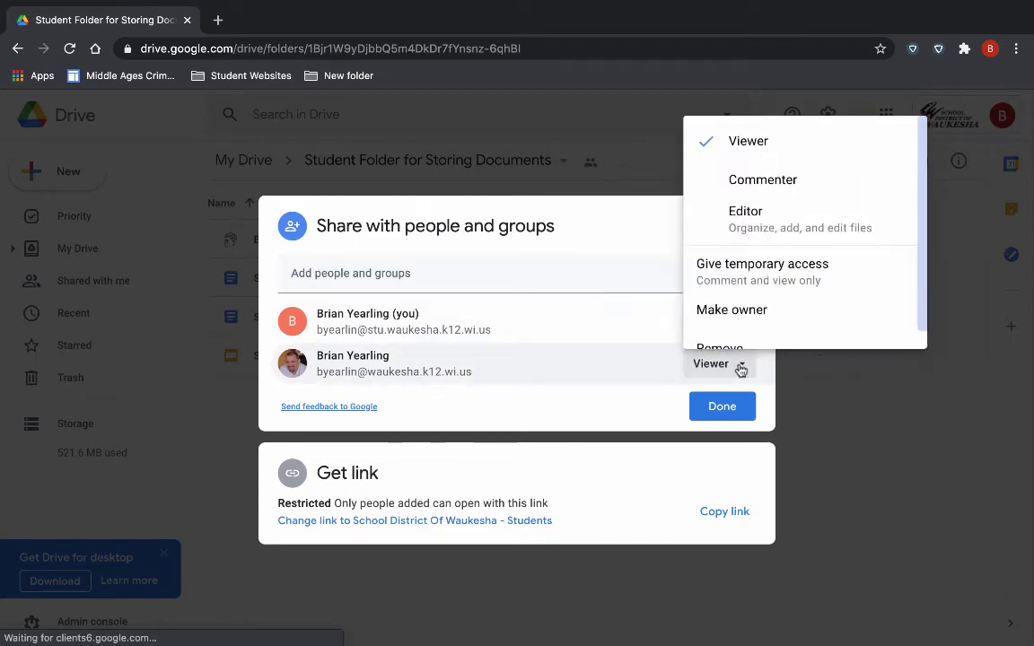
left_click(740, 141)
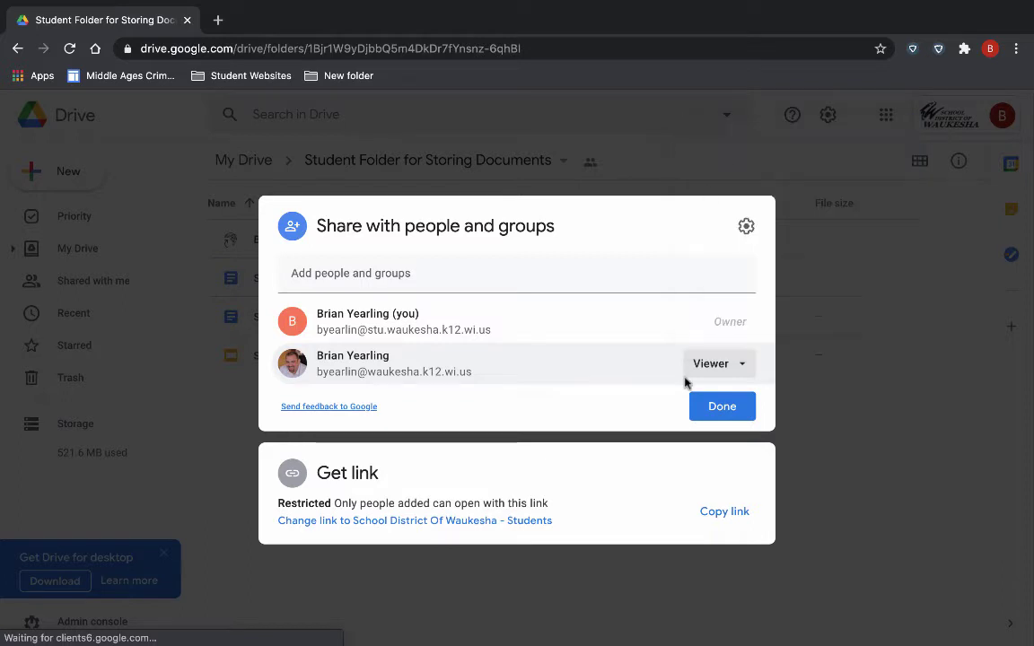
left_click(723, 406)
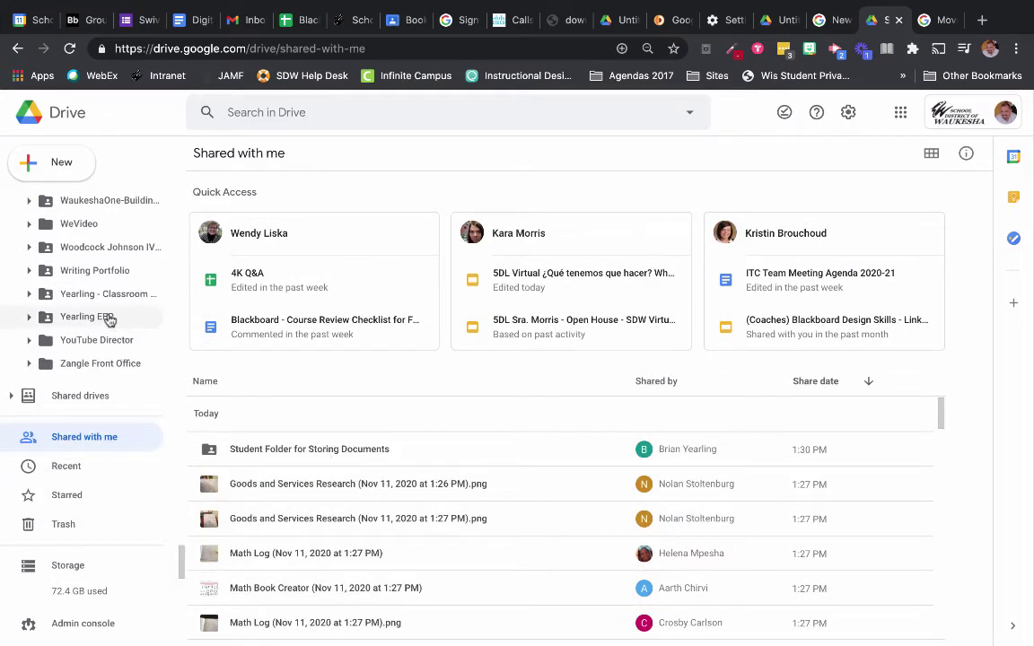
Step: In the teacher account, open Student Folder for Storing Documents from the shared items, dismissing the shortcut tip
scroll(111, 271, "up", 5)
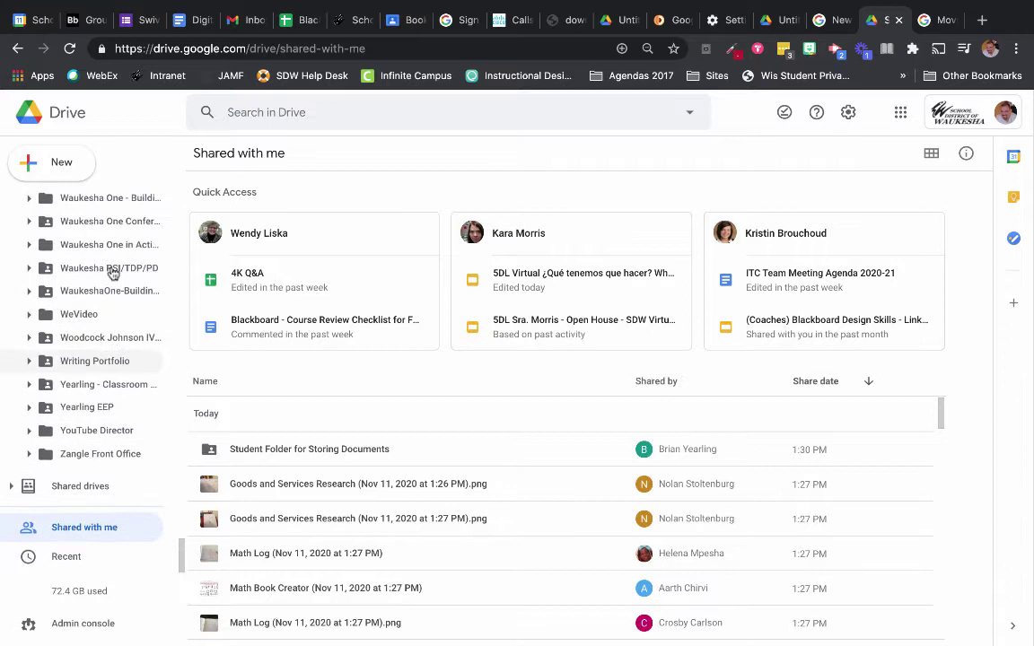
scroll(112, 274, "up", 5)
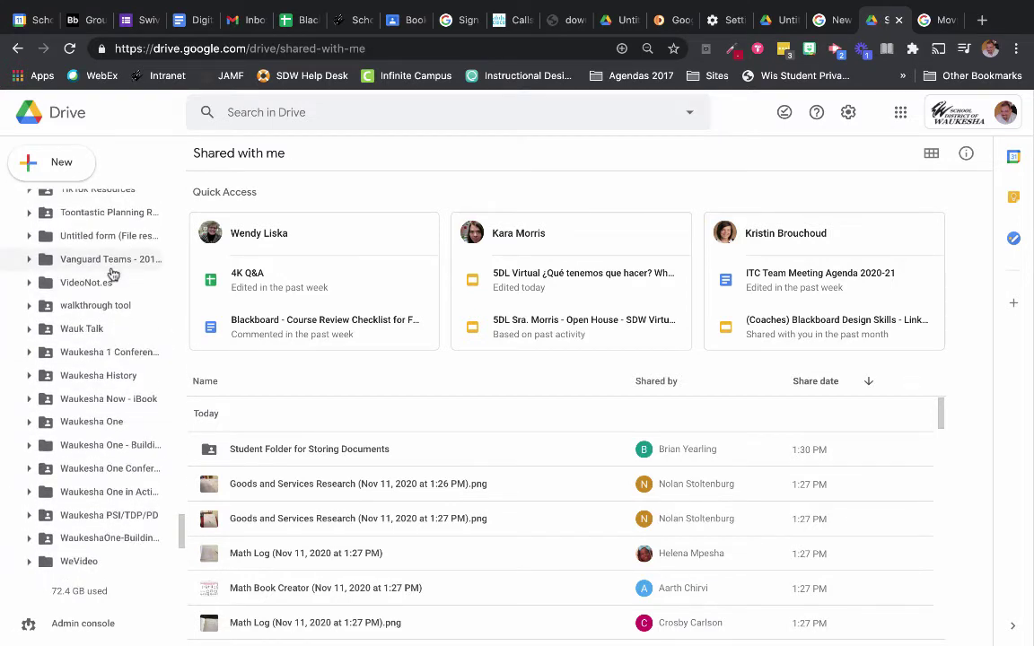
scroll(111, 278, "up", 5)
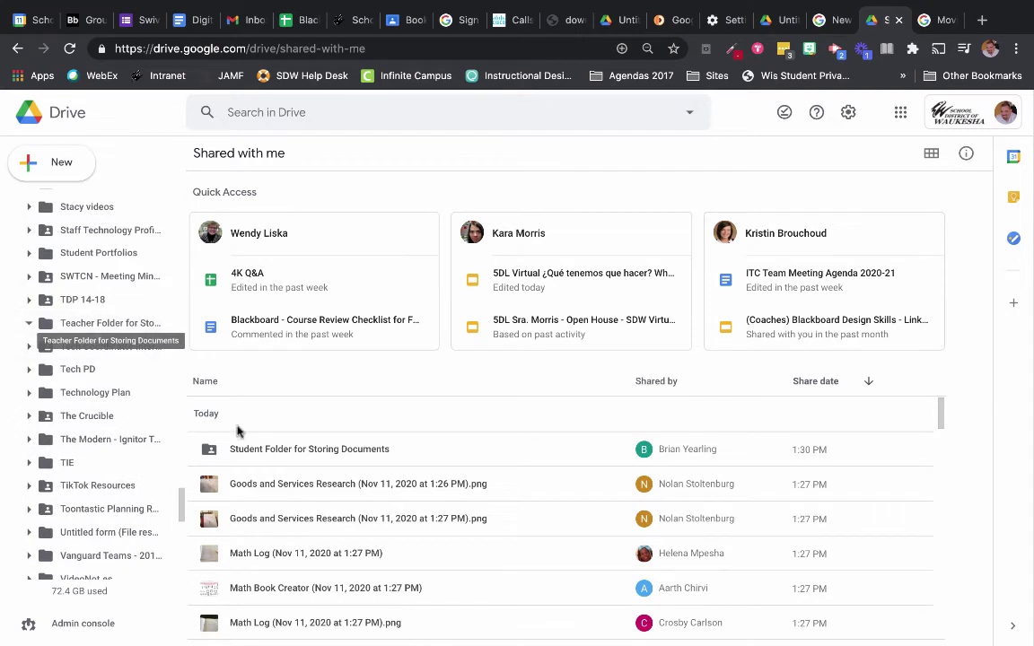
left_click(264, 451)
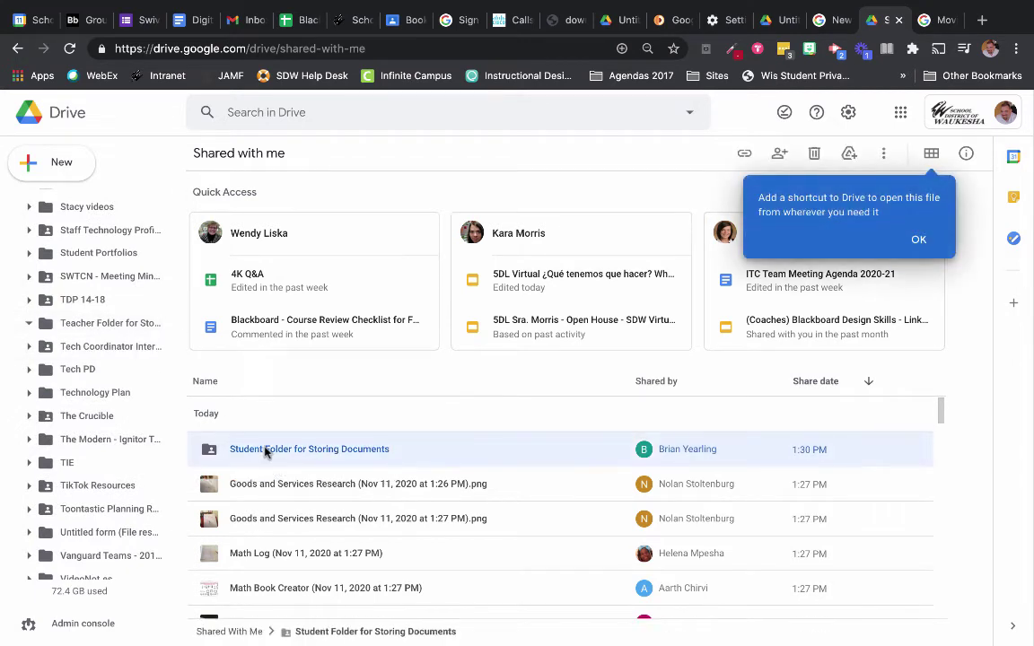
left_click(917, 238)
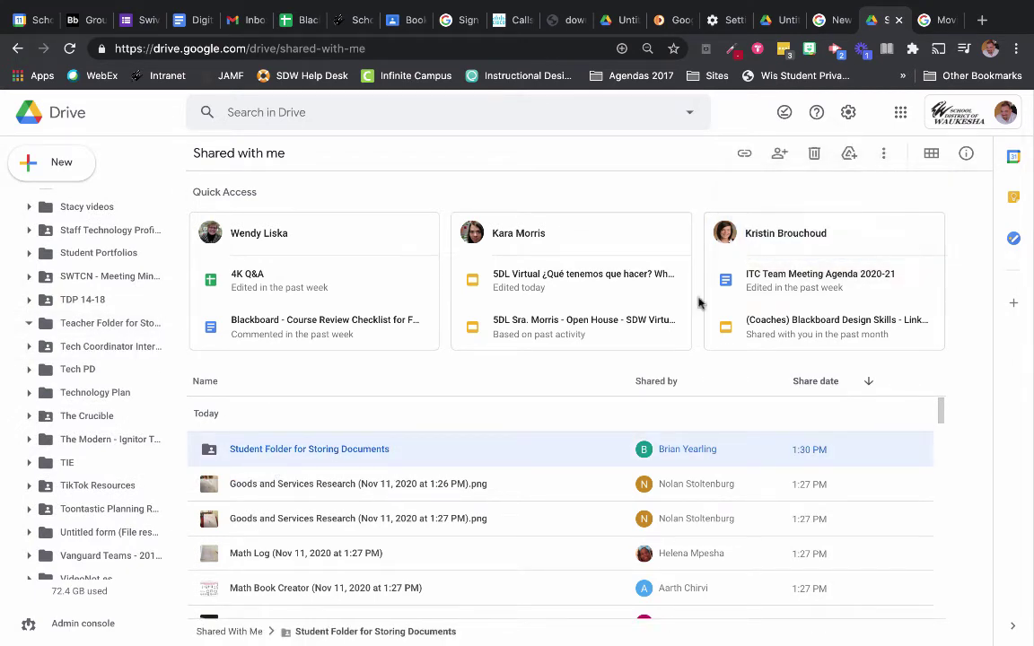
double_click(334, 450)
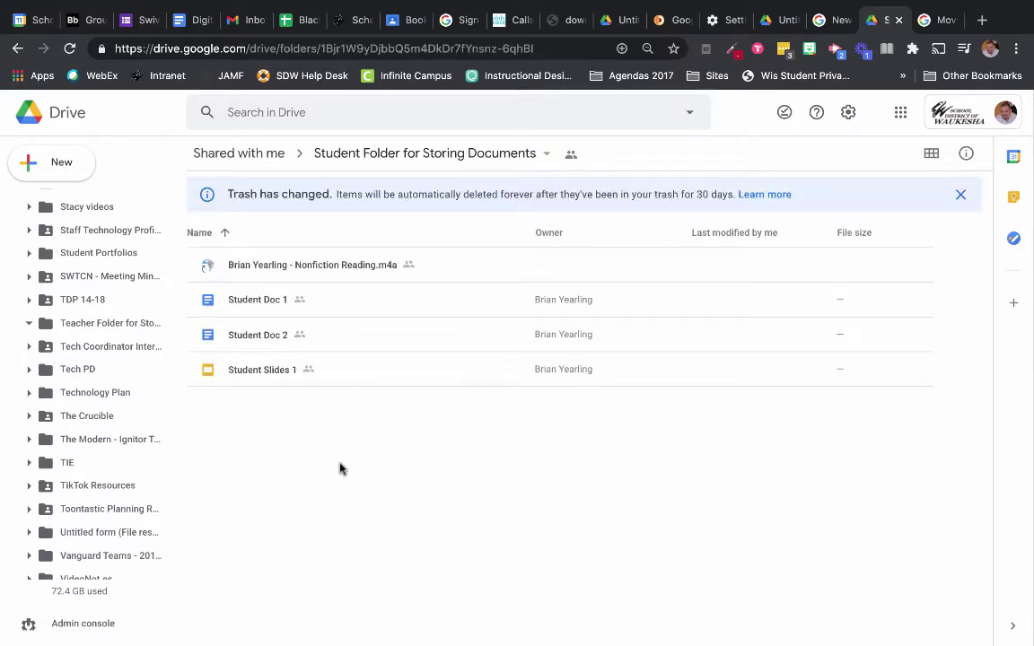
Step: Add shortcuts for all four student files to Teacher Folder for Storing Documents and open that folder
left_click_drag(341, 468, 122, 331)
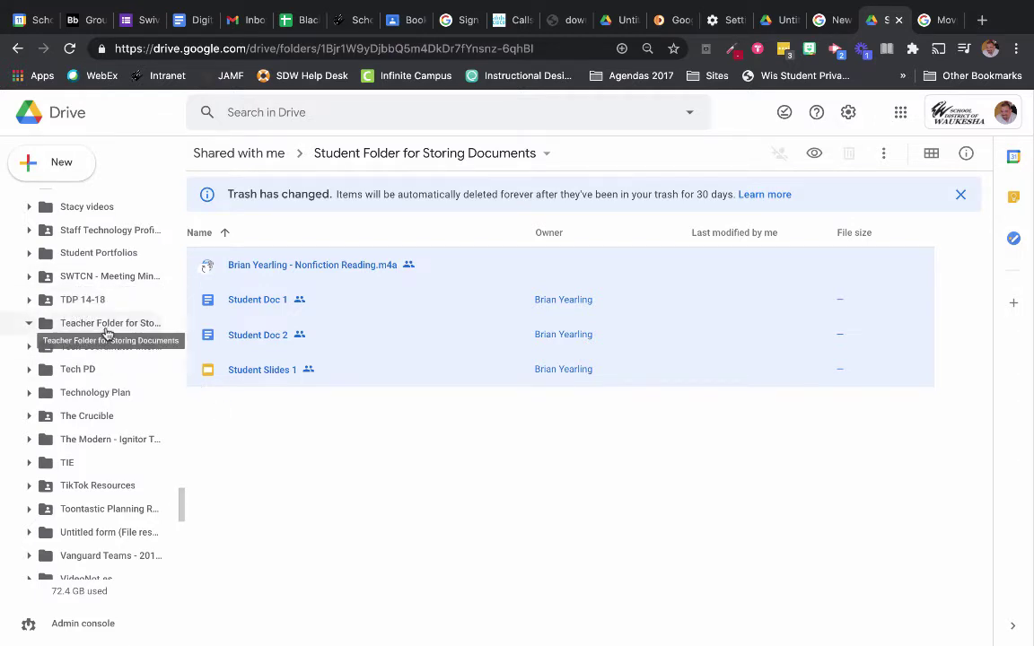
left_click(105, 330)
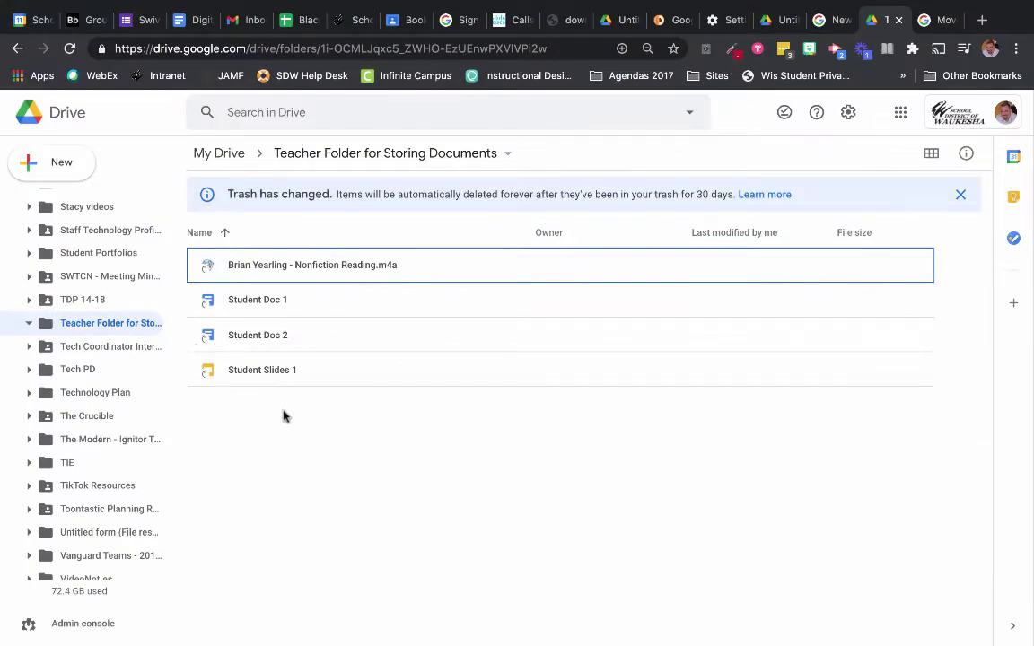
Step: Open Student Doc 1 and, in the student account's copy of the window, enter the text "Student Doc 1 Notes"
left_click(280, 303)
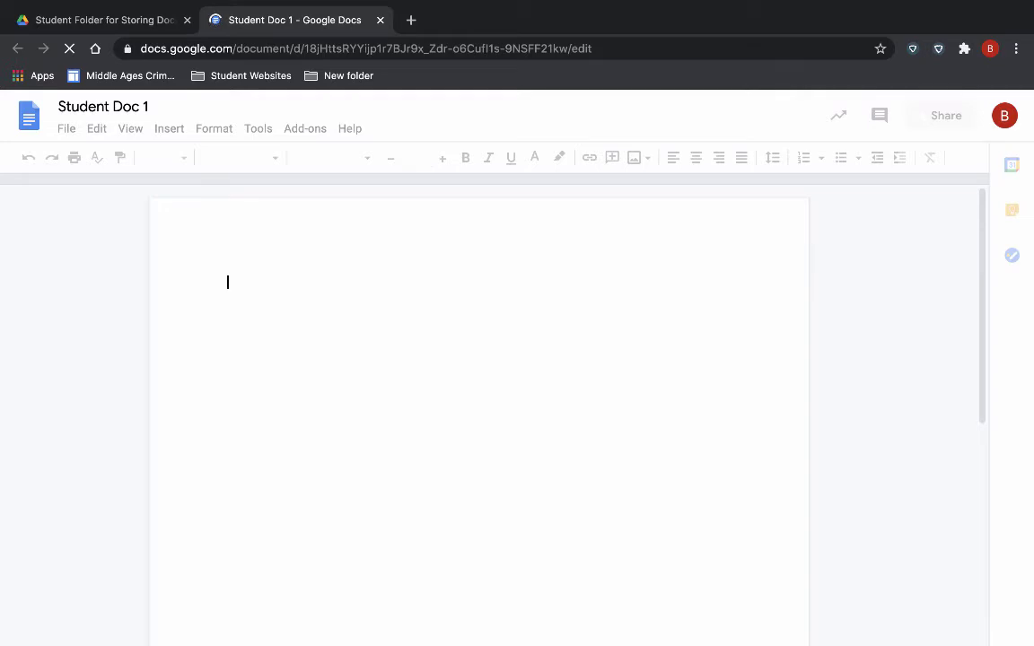
type("Student Doc 1 N")
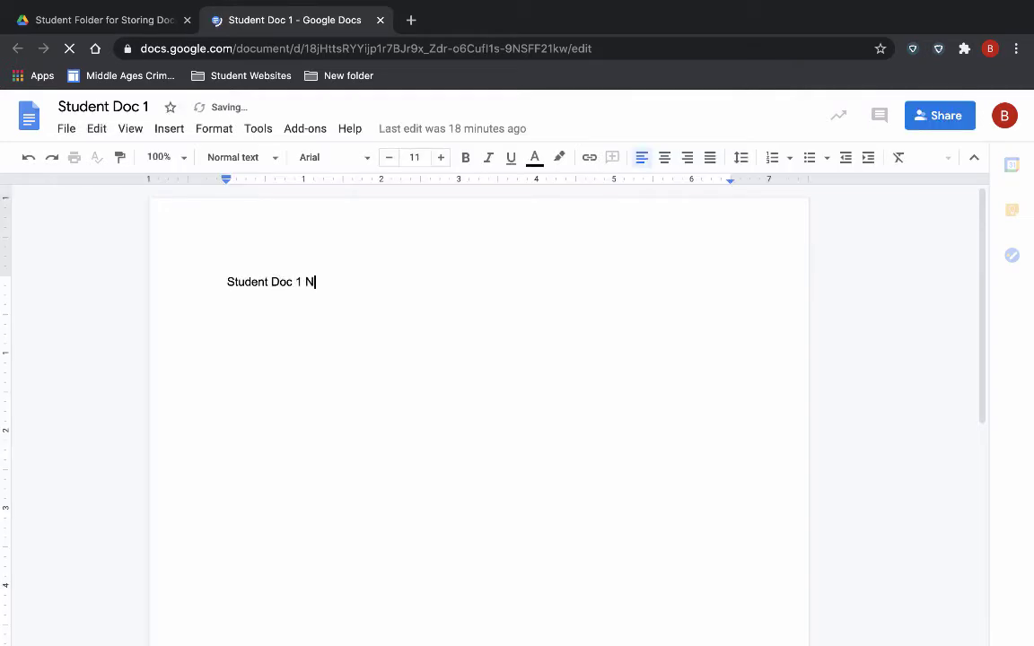
type("otes")
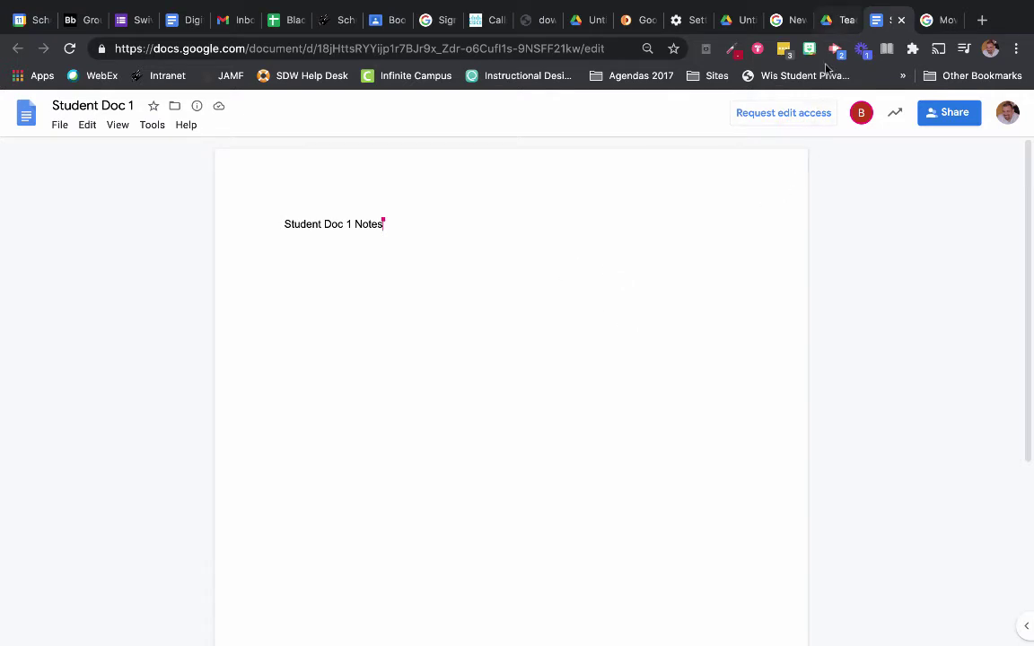
Step: Switch back to the student account, acknowledge the view history notice, and return to Student Folder for Storing Documents
left_click(830, 19)
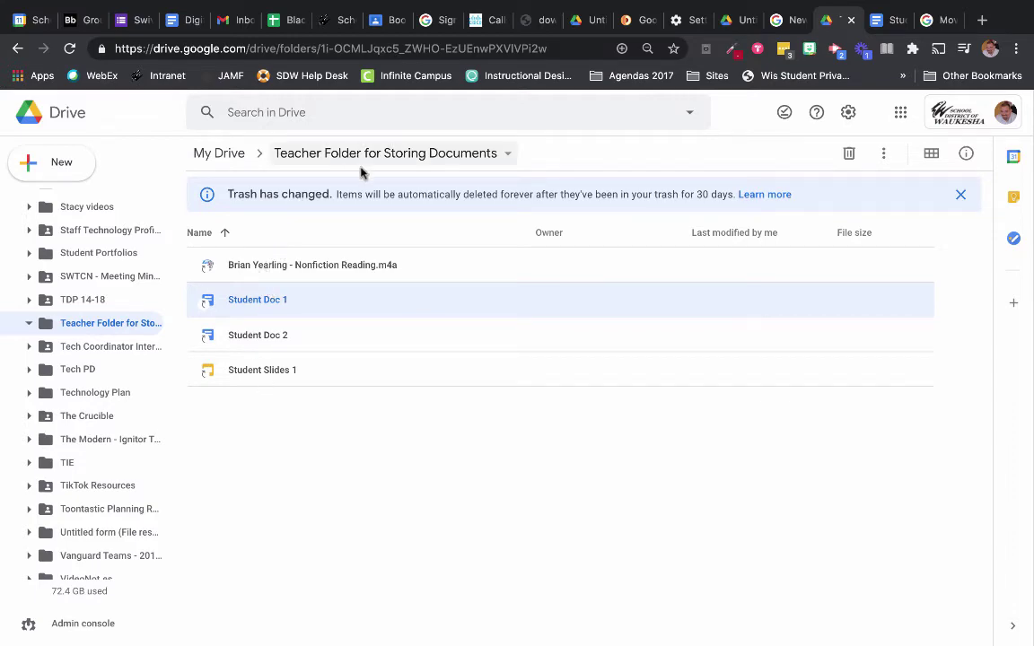
key("ctrl+Right")
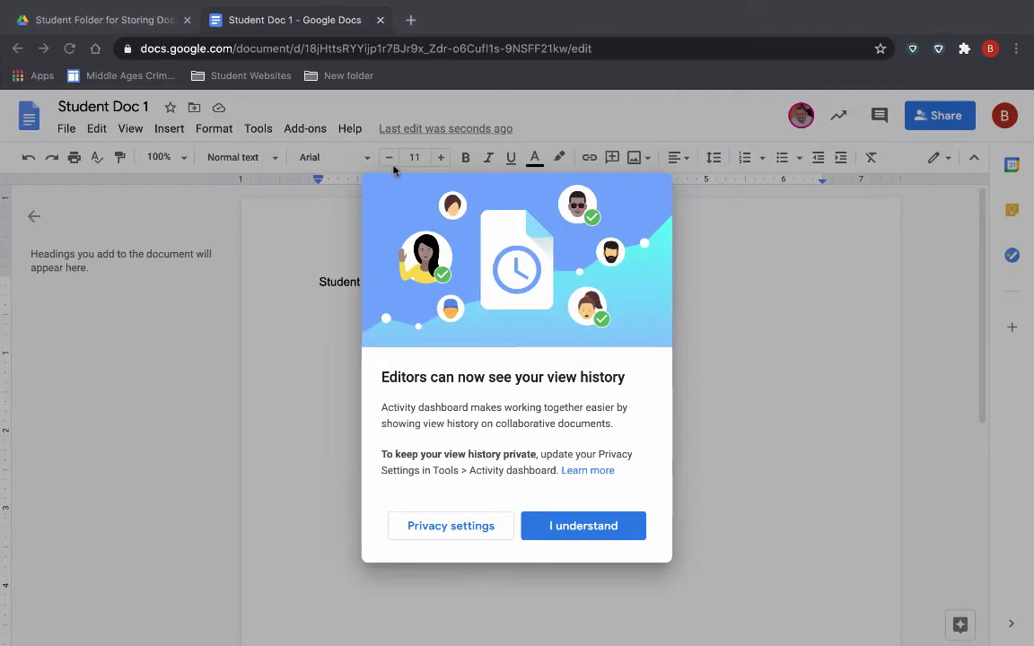
left_click(584, 526)
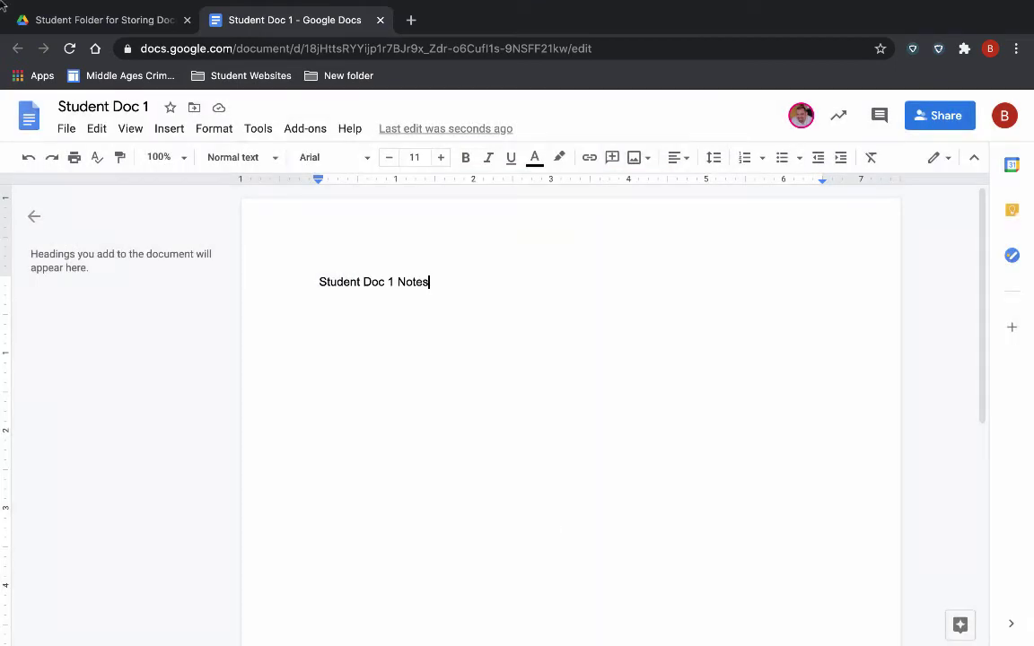
left_click(60, 27)
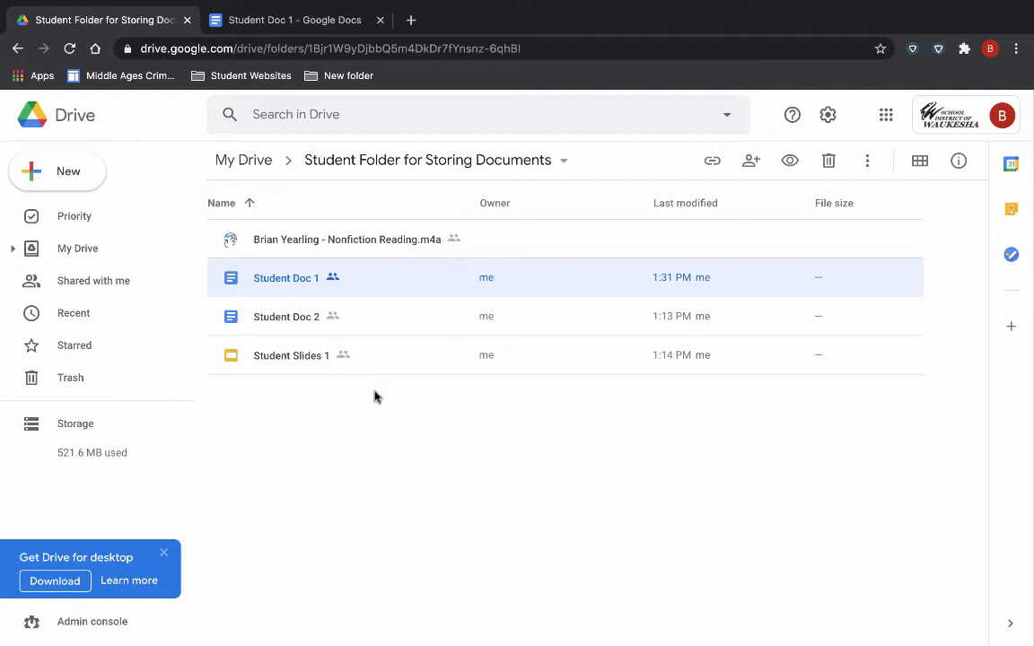
Step: Try giving the teacher Editor access to Student Folder for Storing Documents, and set it back to Viewer
left_click(559, 163)
left_click(518, 263)
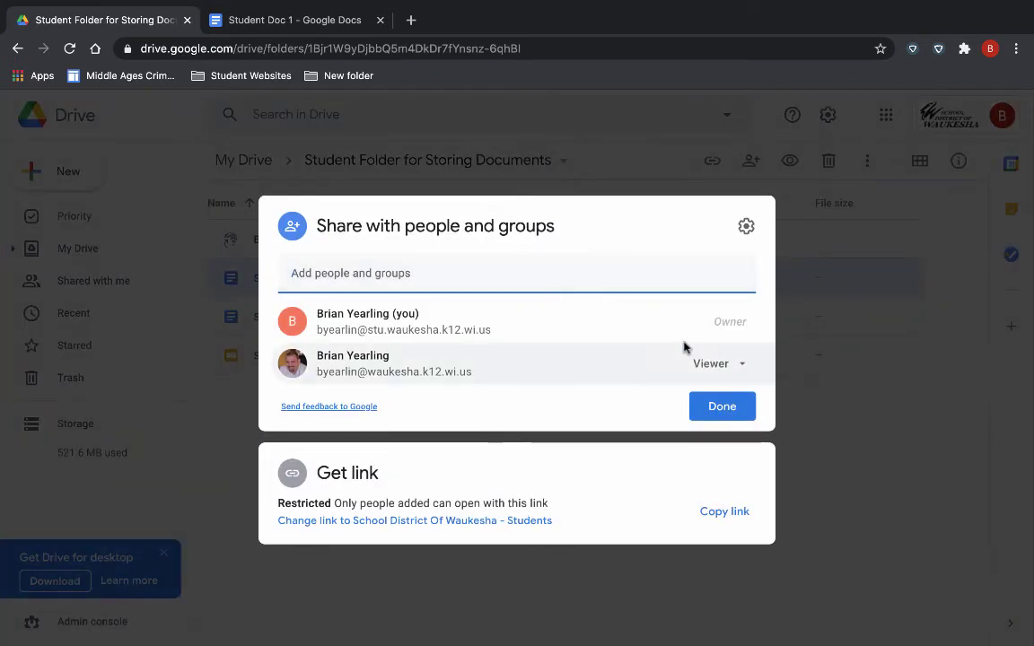
left_click(734, 364)
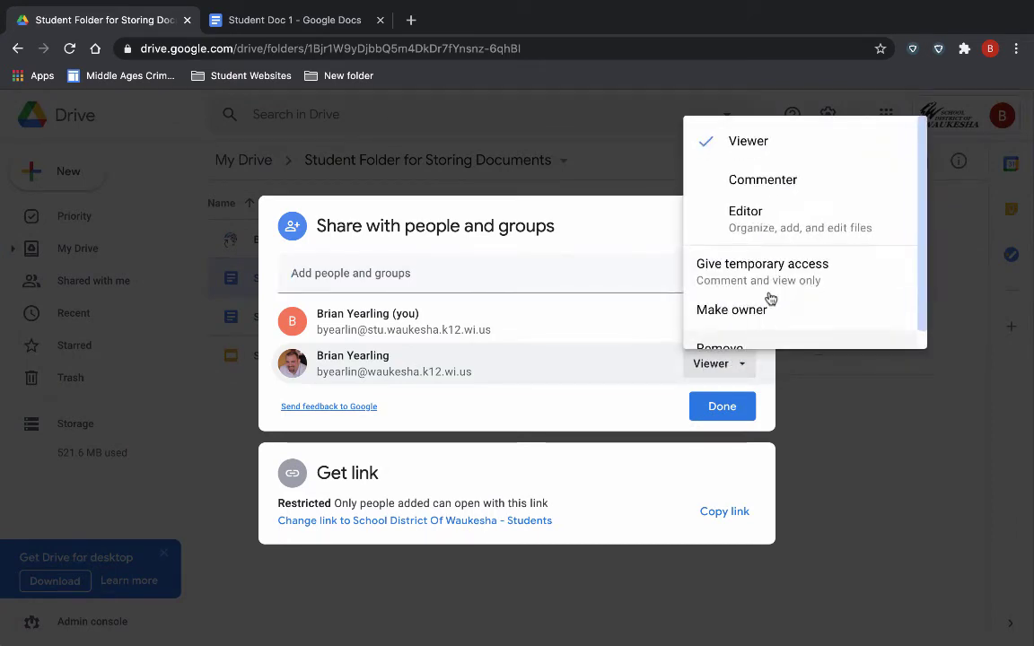
left_click(763, 213)
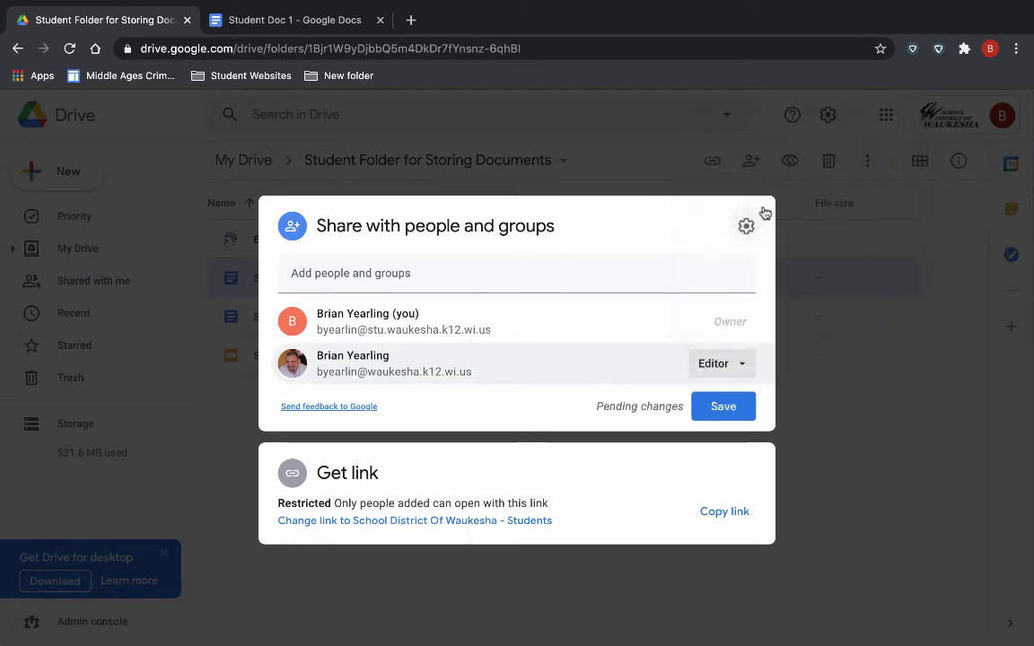
left_click(709, 363)
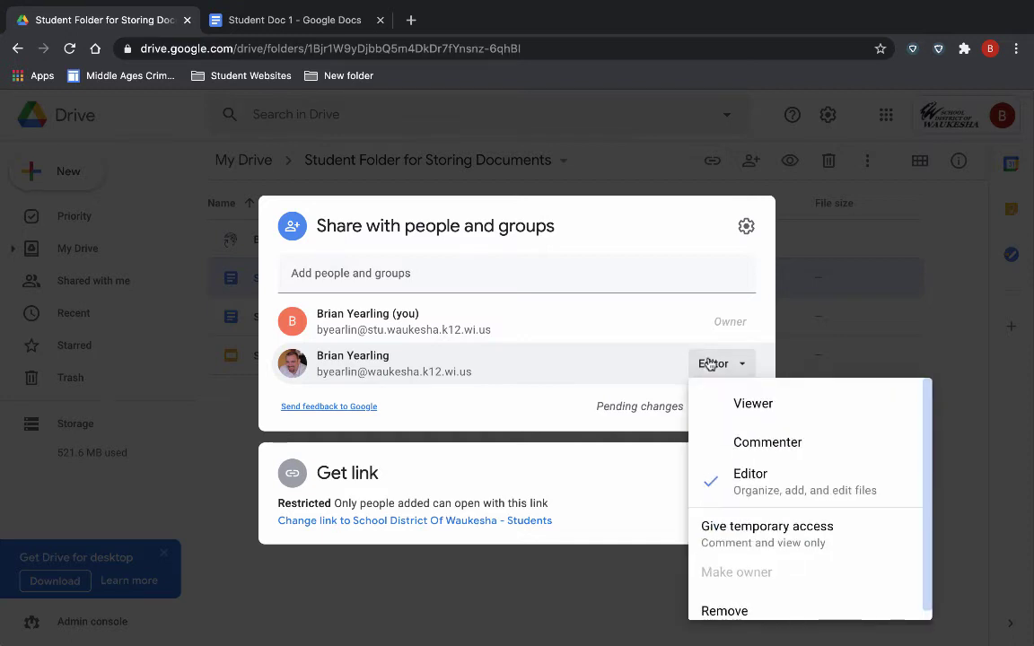
left_click(720, 411)
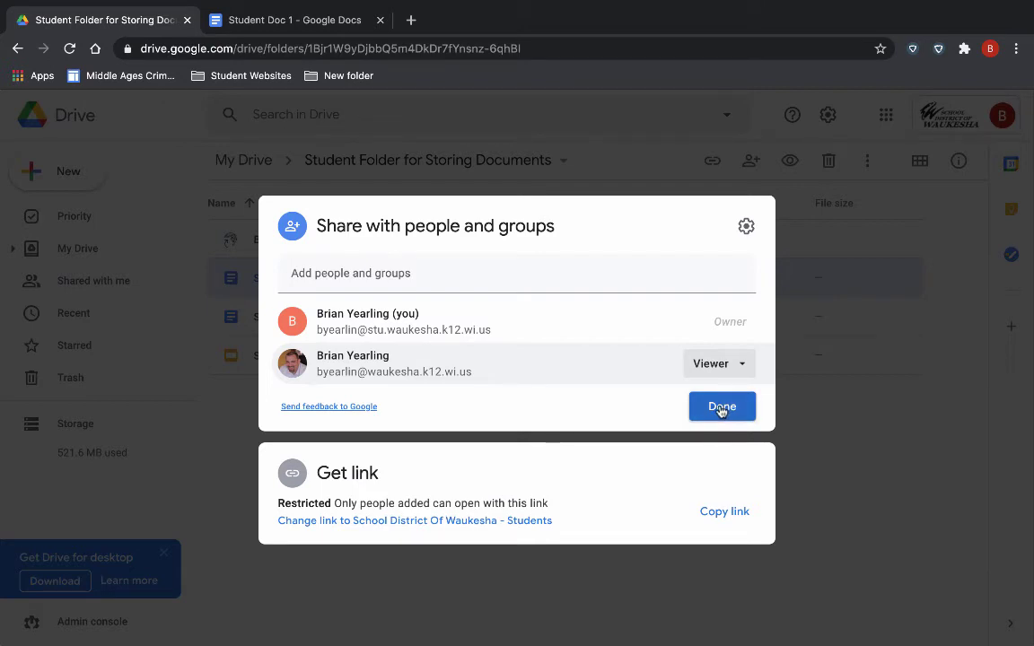
left_click(721, 408)
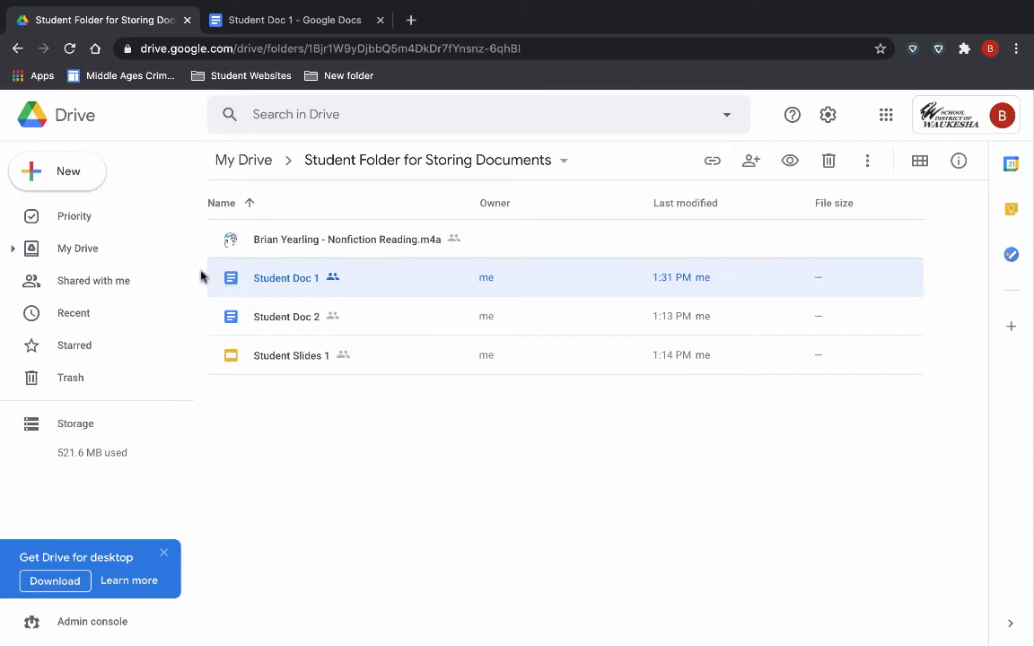
Step: Add a shortcut to Student Doc 1 in the shared Explore Test Prep folder under My Drive
right_click(267, 282)
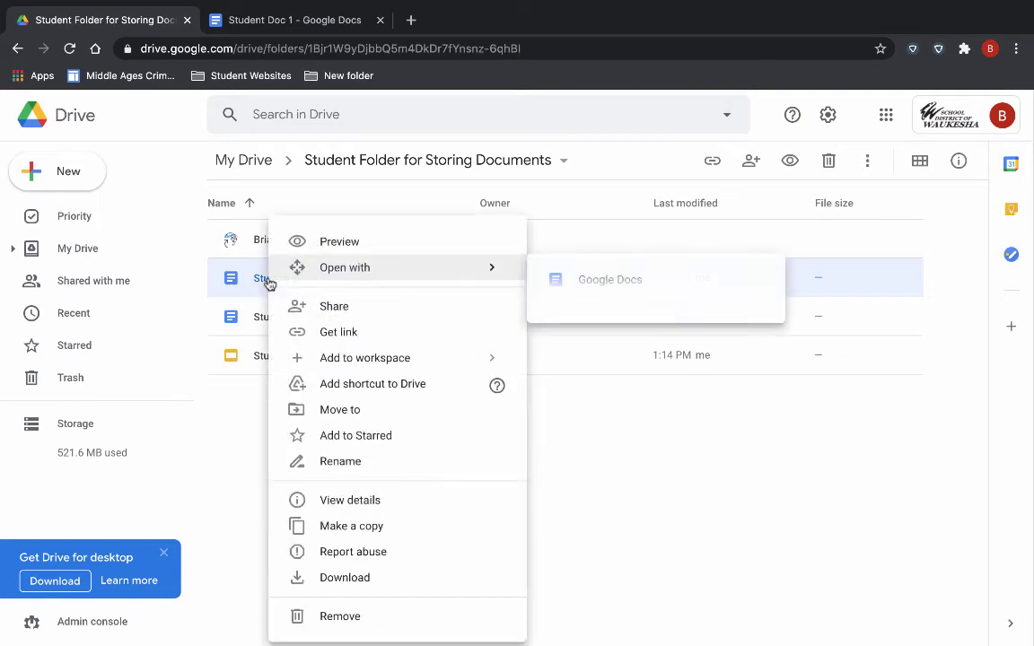
left_click(374, 386)
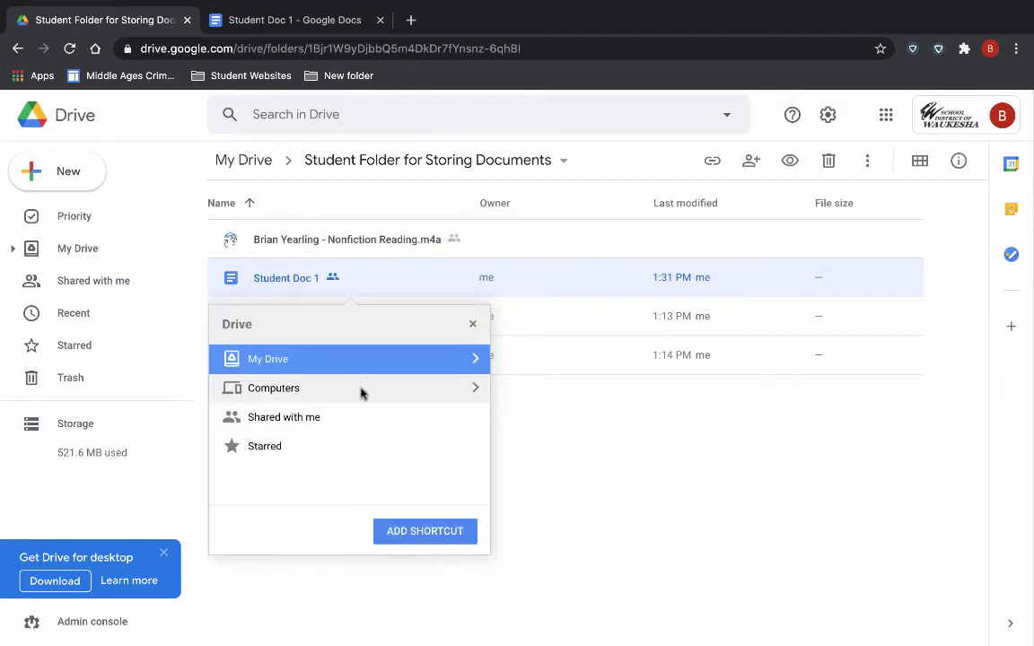
left_click(477, 359)
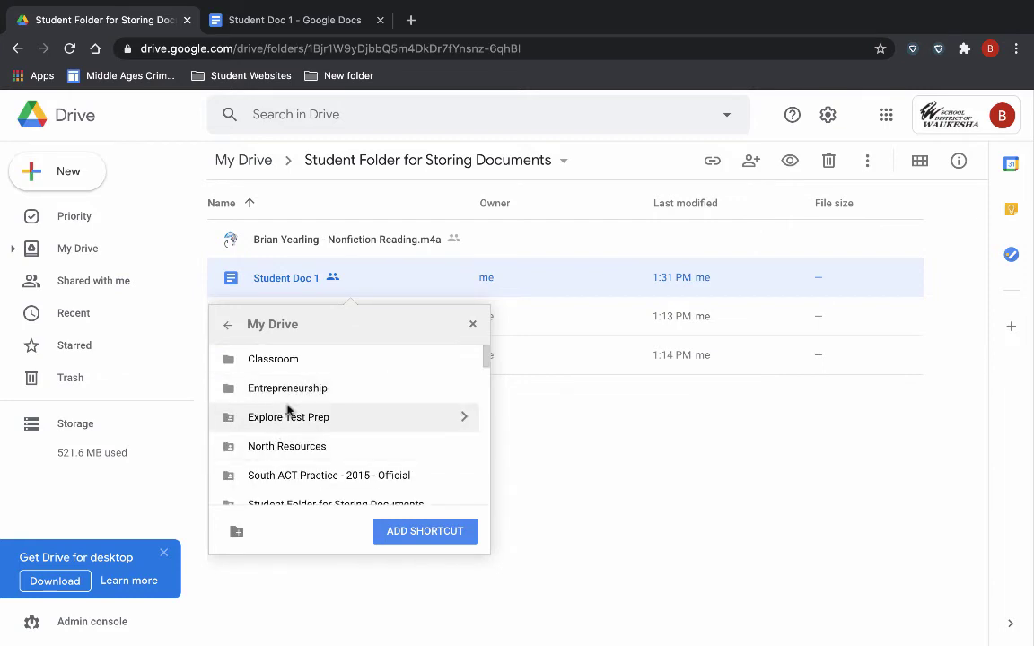
left_click(304, 425)
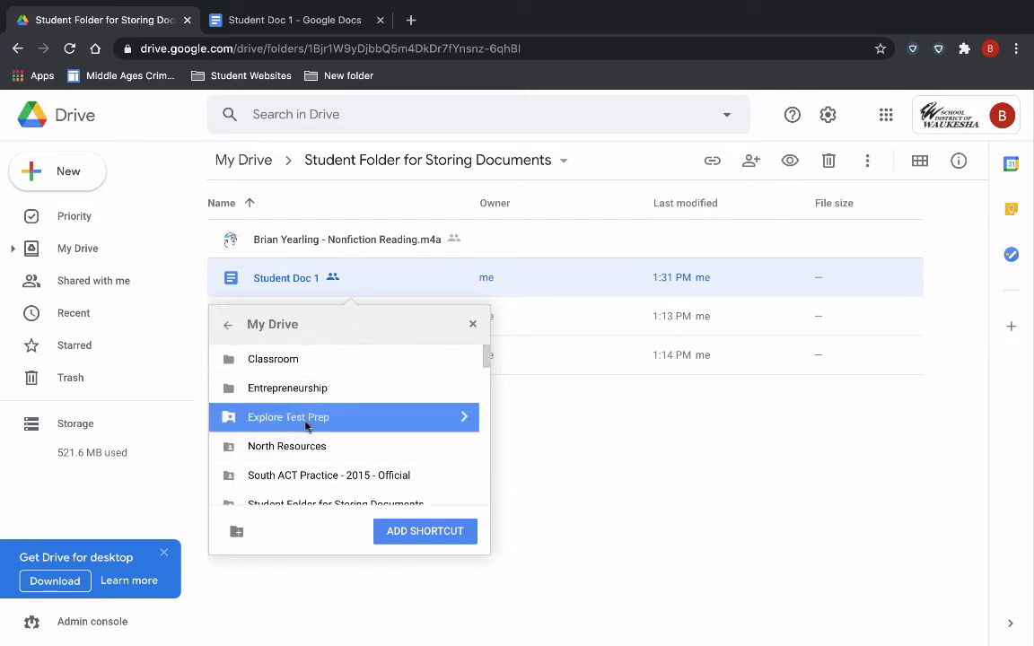
left_click(426, 533)
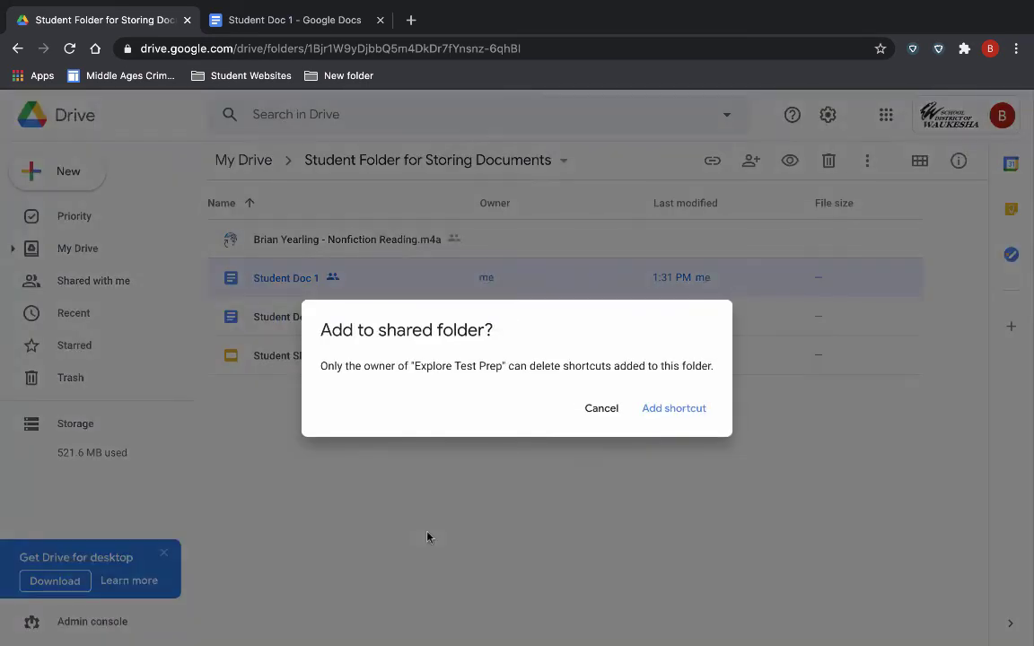
left_click(678, 414)
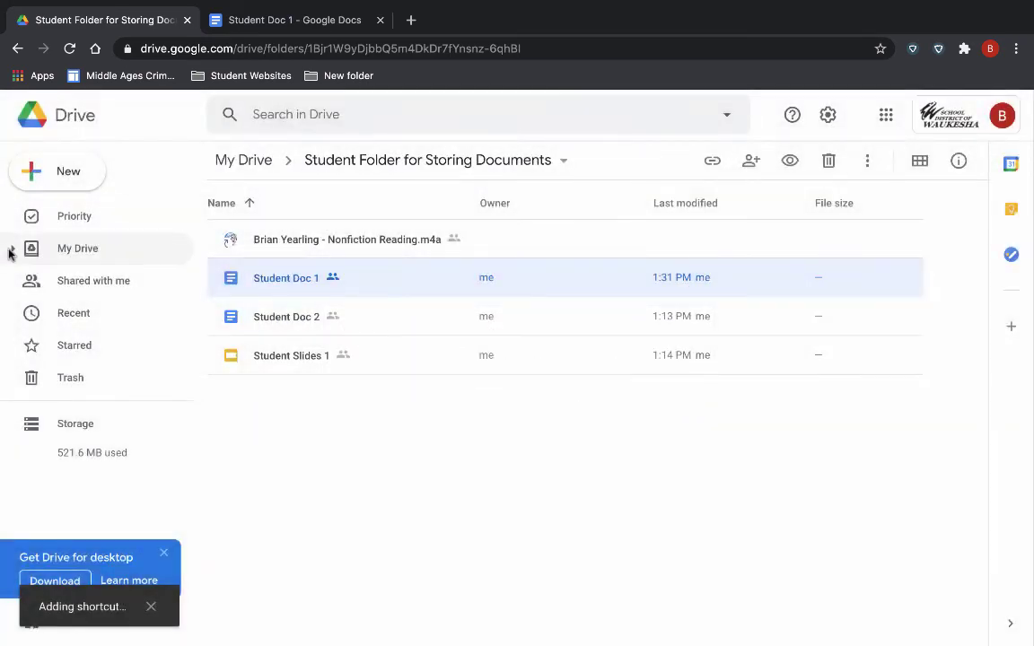
Step: Open the Explore Test Prep folder under My Drive and move both Student Doc 1 shortcuts to the trash
left_click(12, 251)
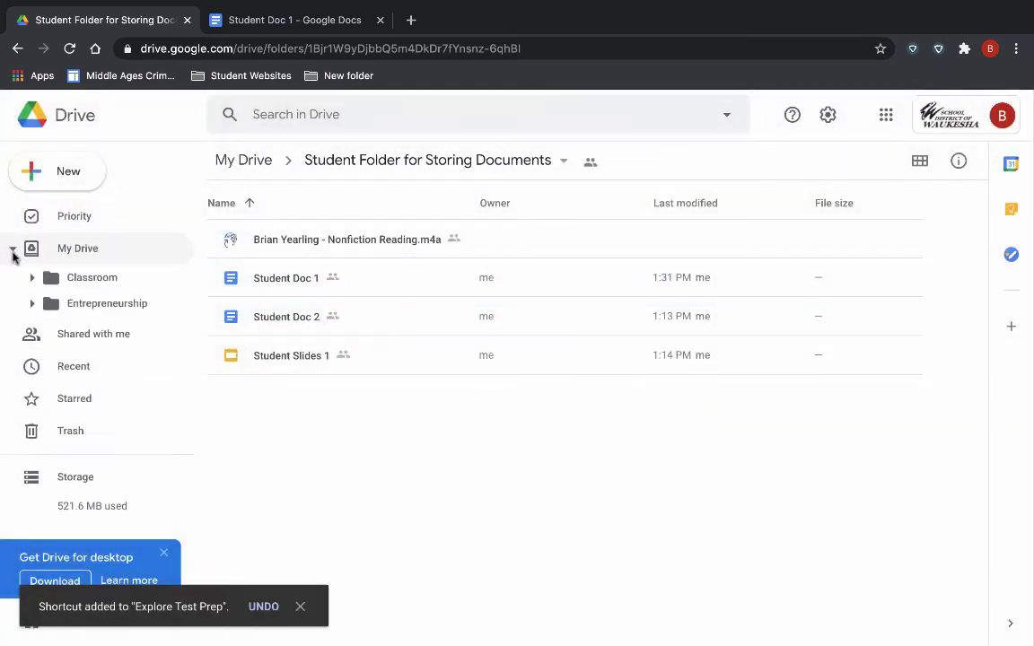
left_click(80, 330)
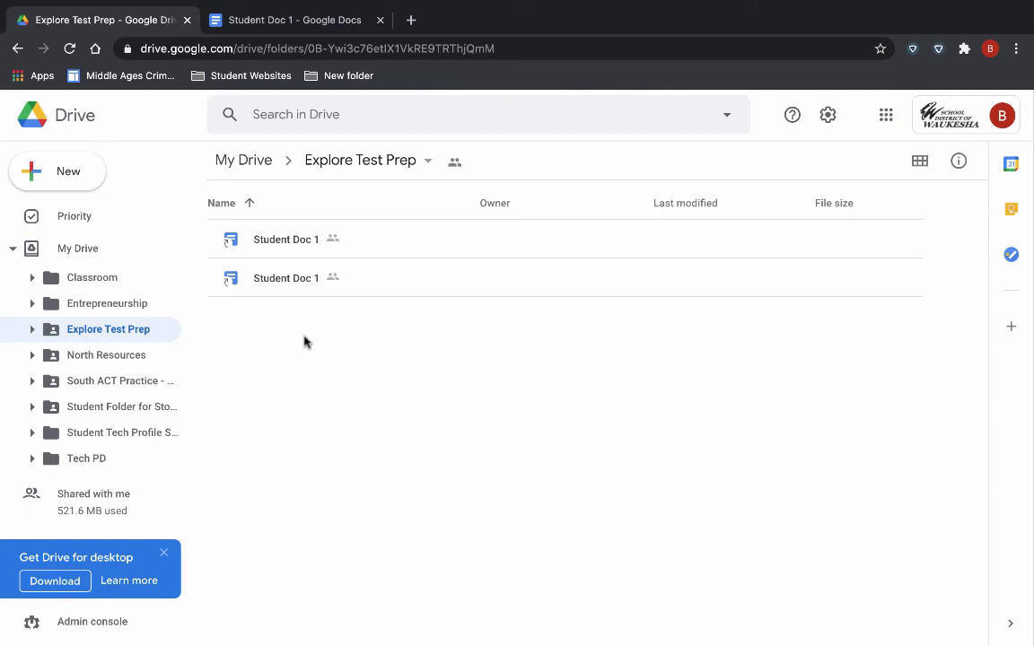
left_click_drag(303, 341, 265, 240)
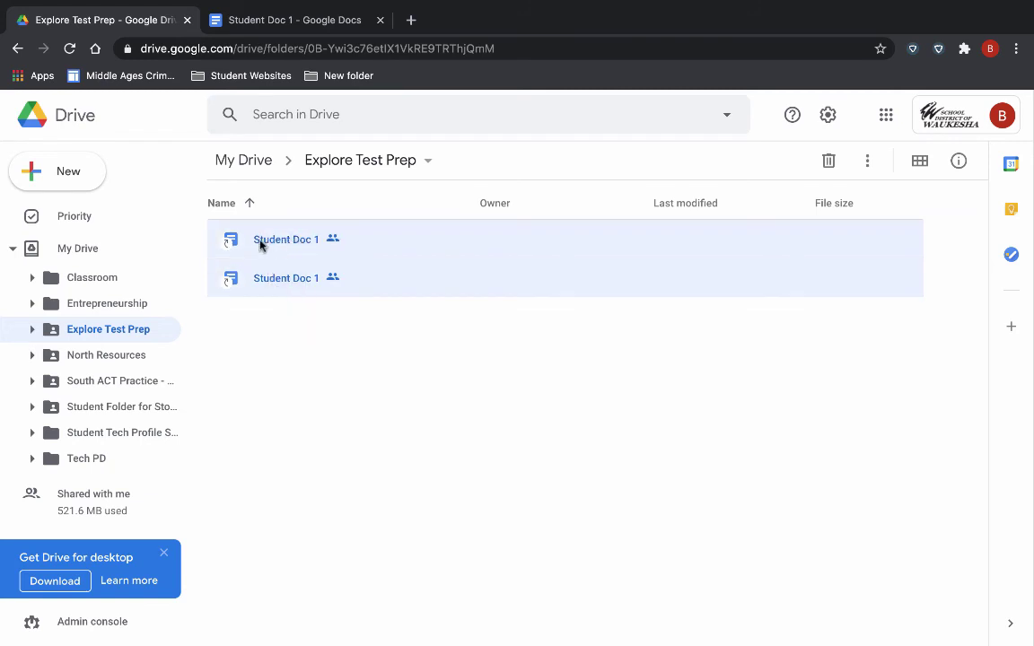
key("Escape")
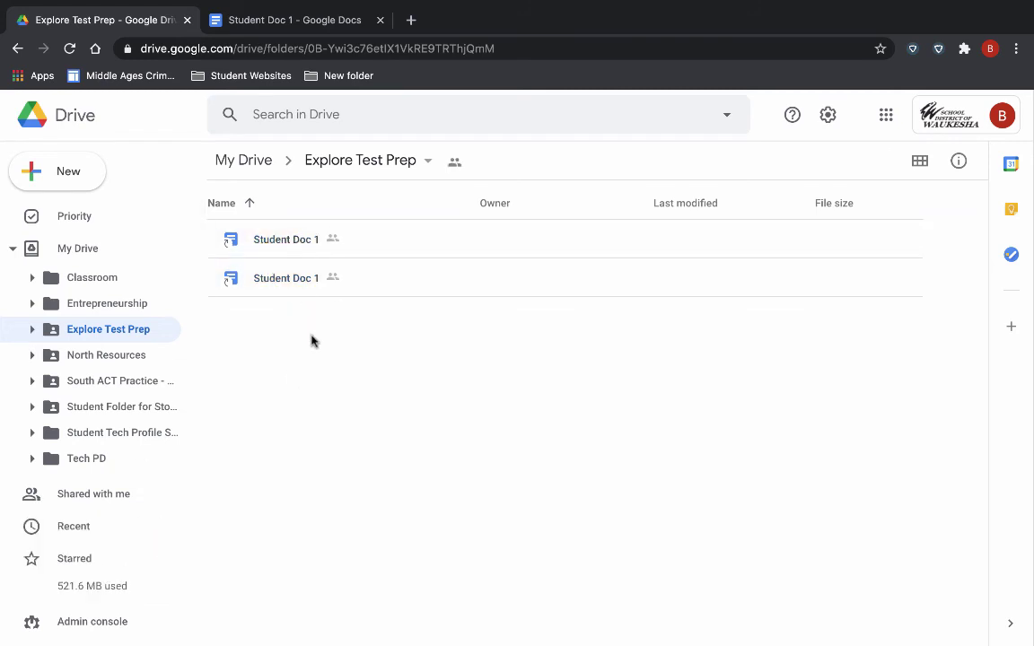
left_click_drag(312, 340, 258, 240)
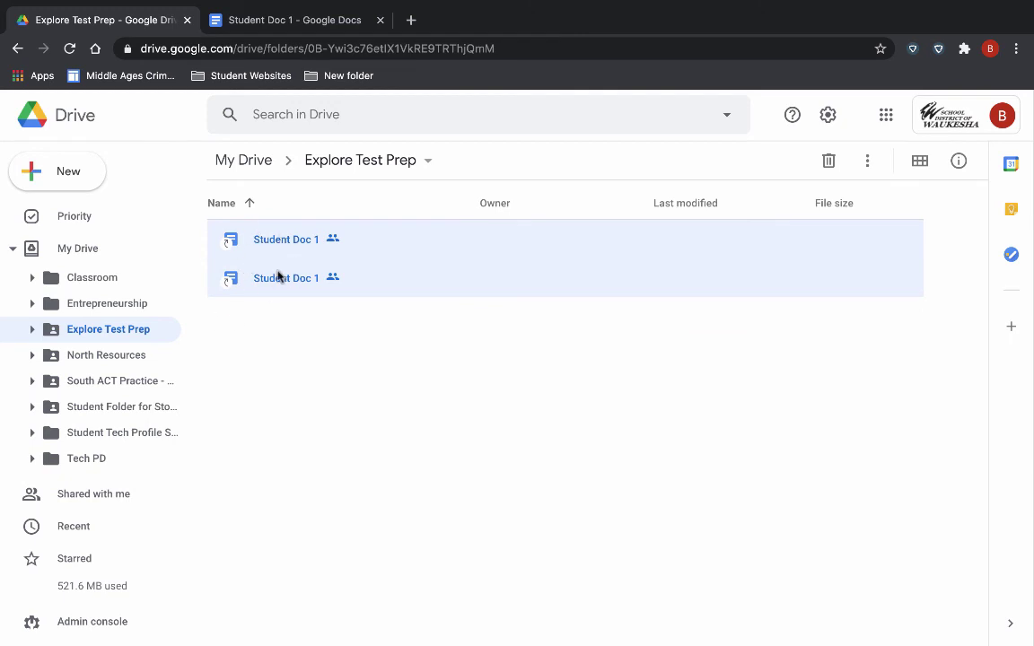
left_click(829, 164)
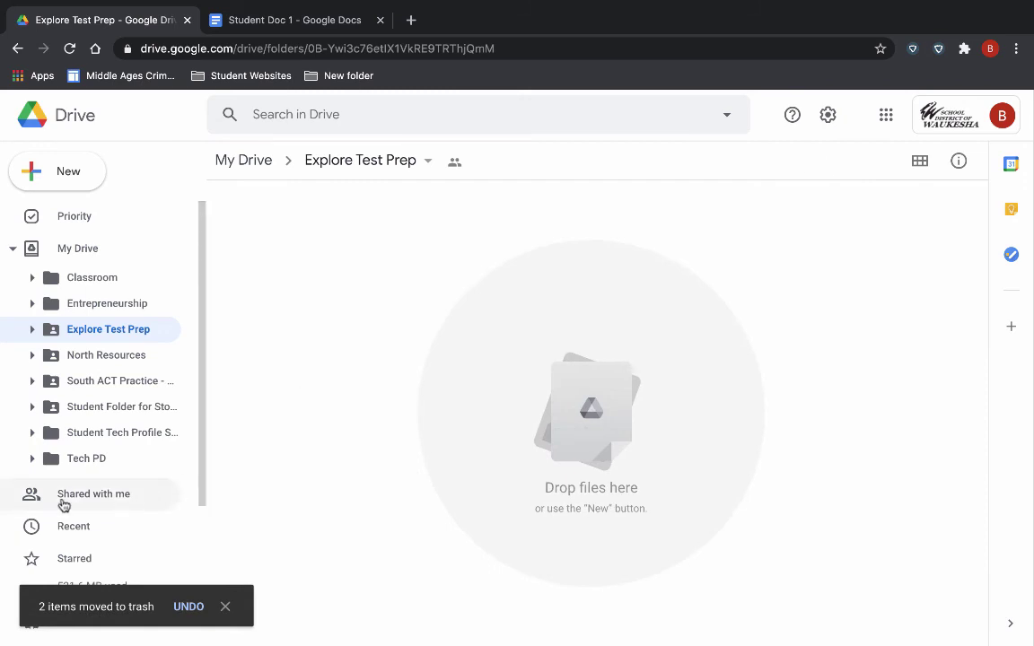
Step: Return to Student Folder for Storing Documents and look over the actions available for Student Doc 1 without applying any
scroll(65, 502, "down", 2)
scroll(62, 501, "up", 2)
scroll(109, 450, "down", 2)
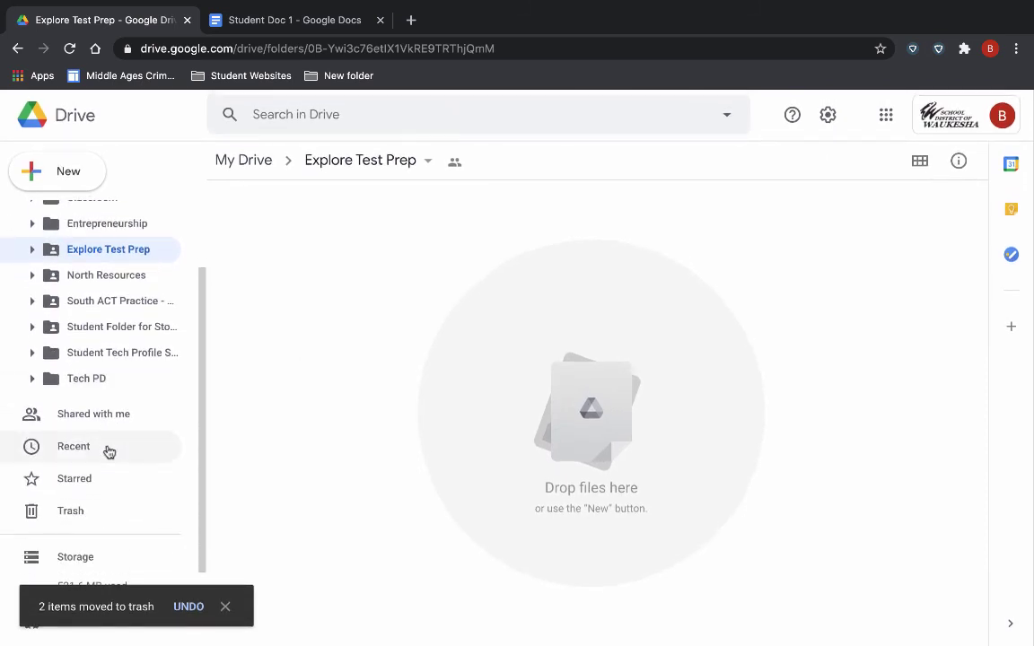
left_click(129, 328)
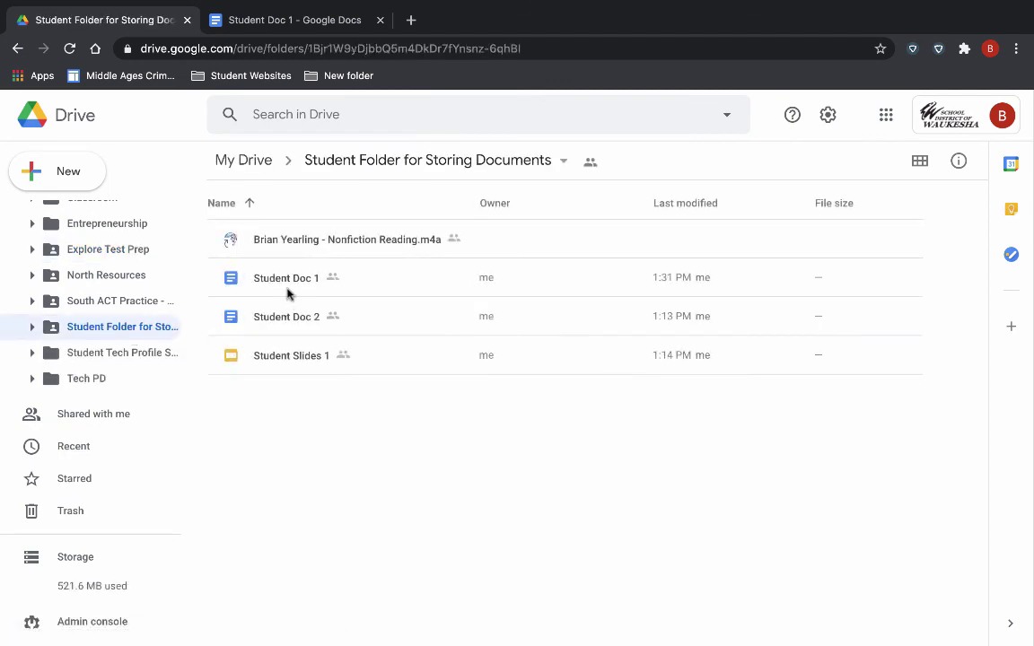
right_click(256, 284)
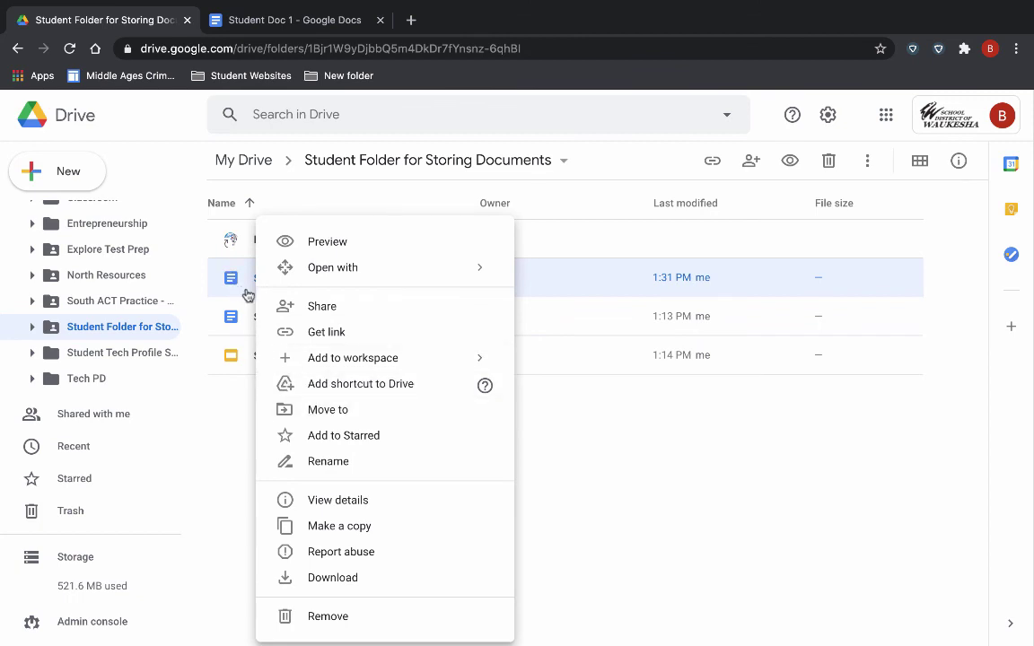
left_click(716, 496)
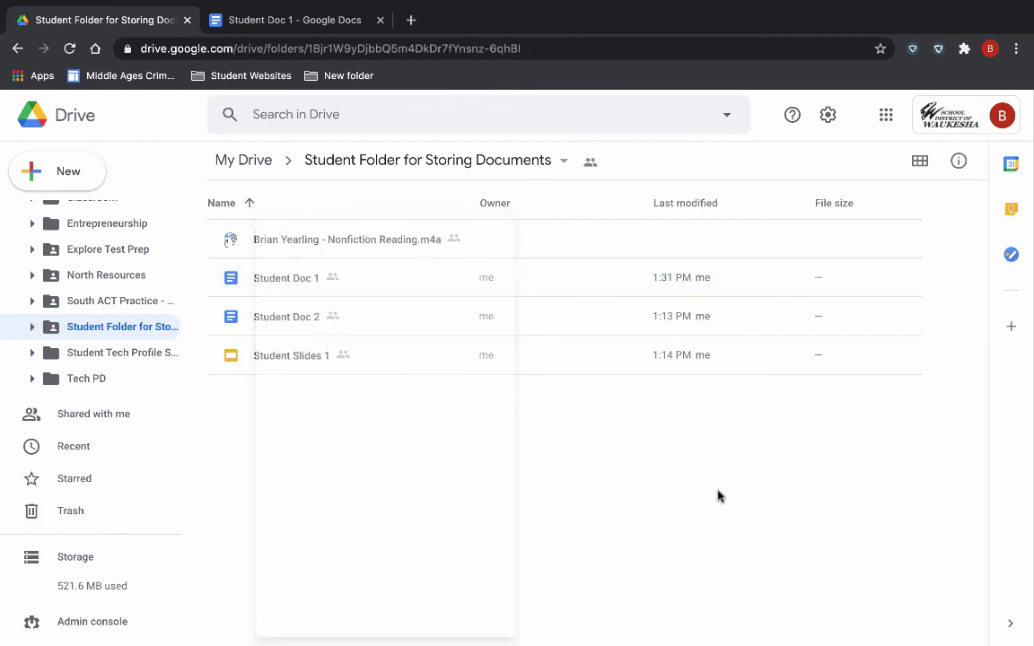